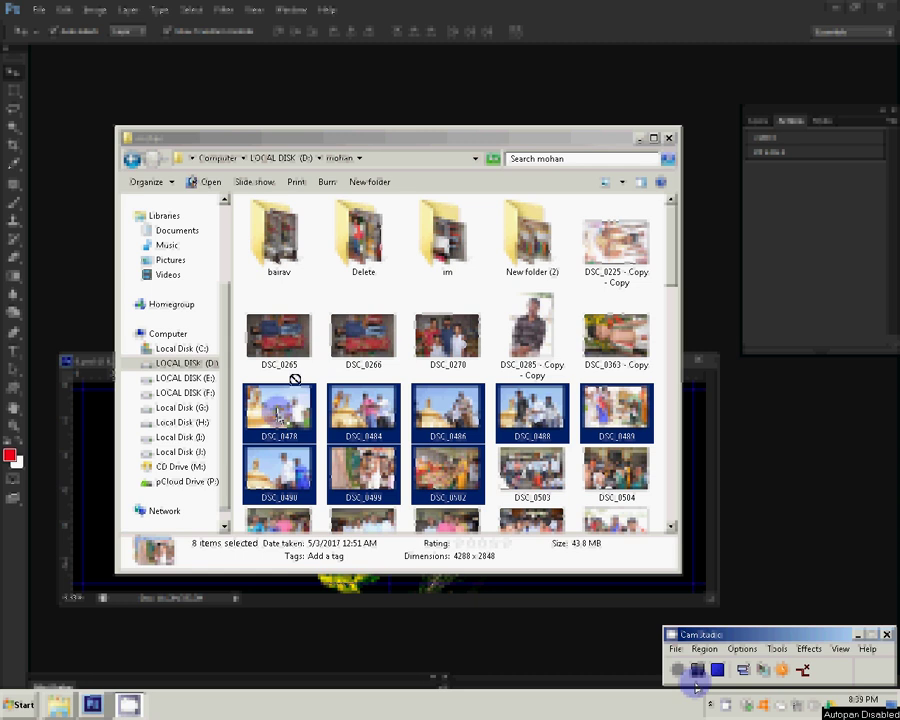
Drag the eight selected DSC temple photos from Explorer into Photoshop
drag(295, 379, 36, 260)
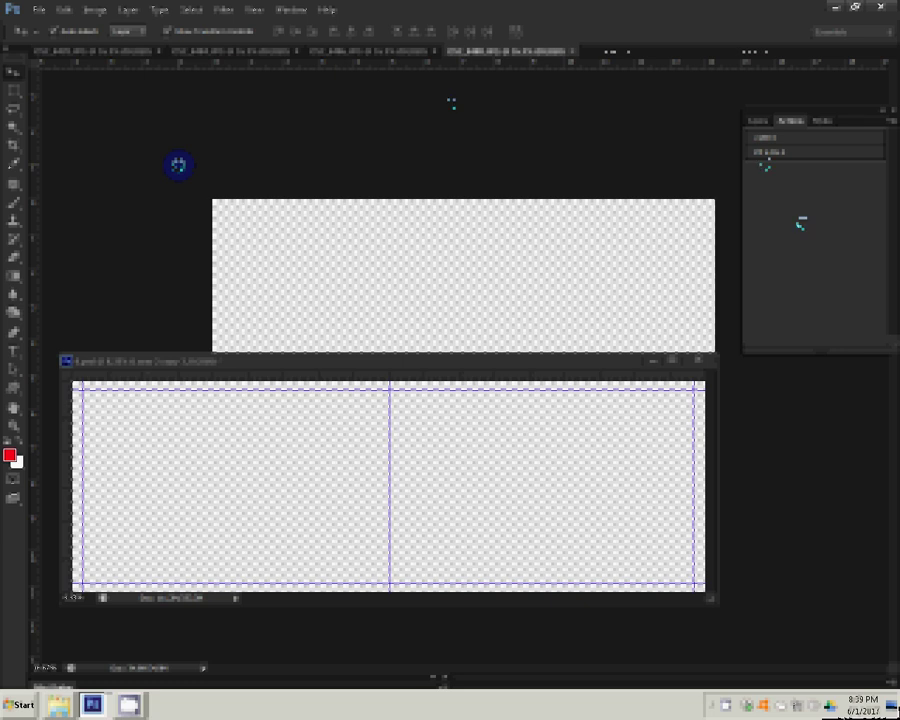
Let the dropped DSC photos finish opening as document tabs beside the album layout
click(648, 258)
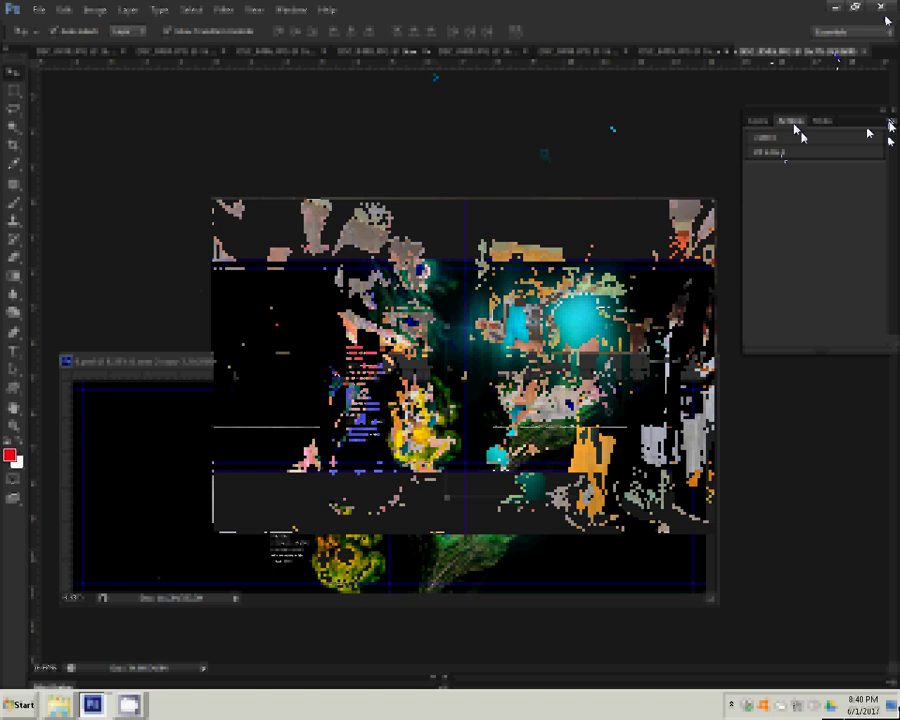
Load the kd.ATN action set into the Actions panel and run it
click(892, 123)
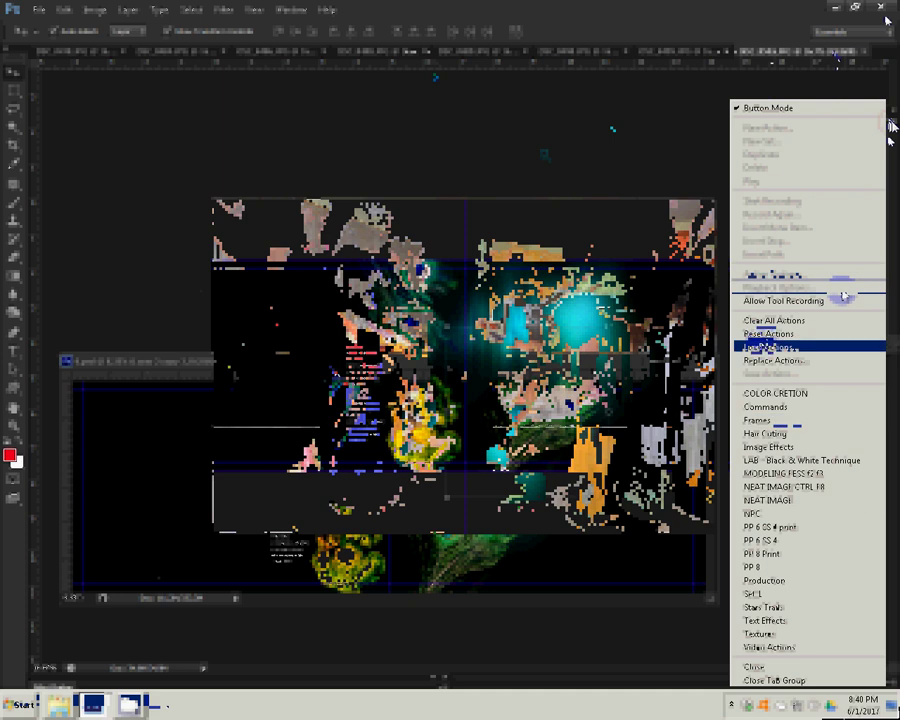
click(770, 346)
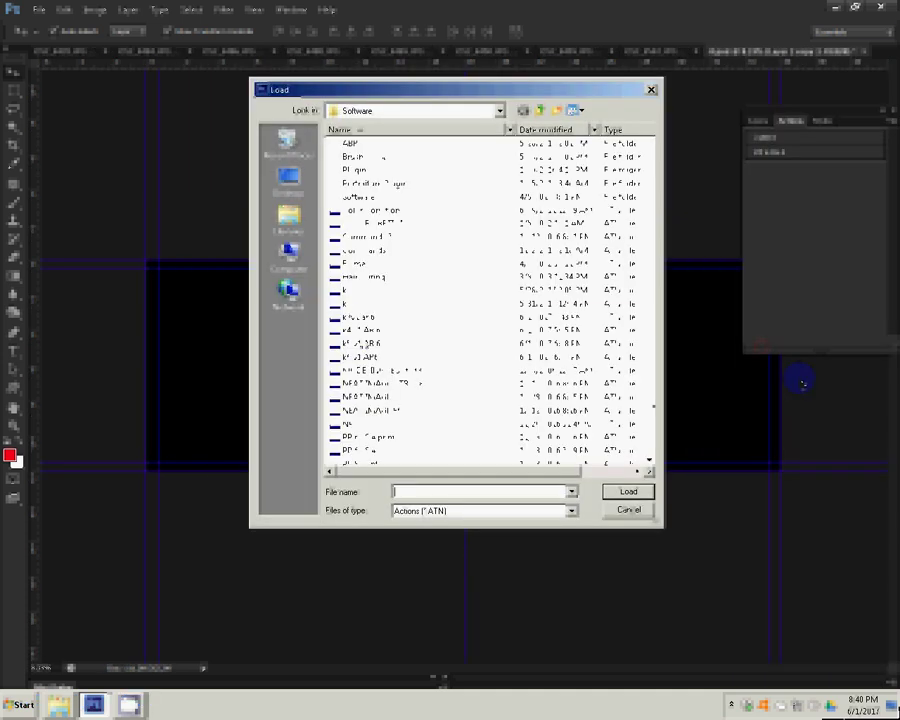
text(kd)
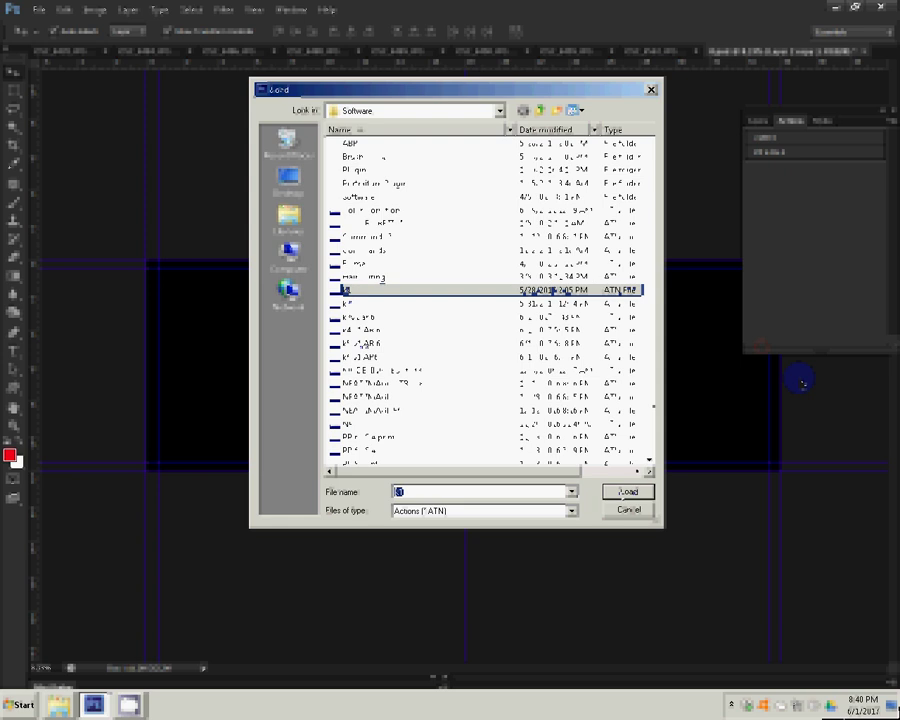
key(Return)
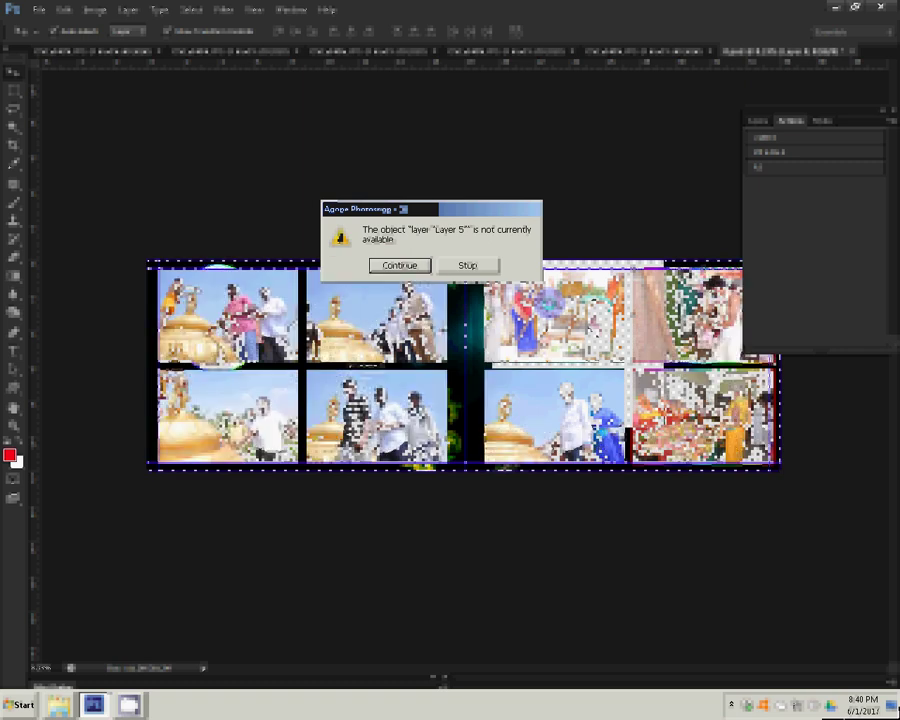
Stop the action at the 'Layer 5 is not currently available' warning and dismiss it
click(469, 266)
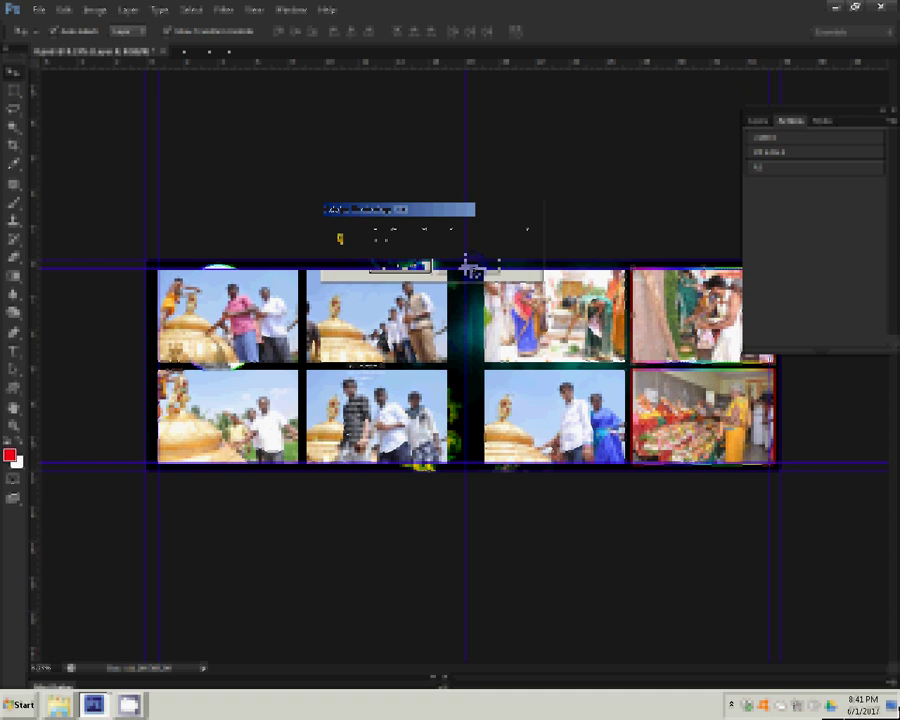
key(Return)
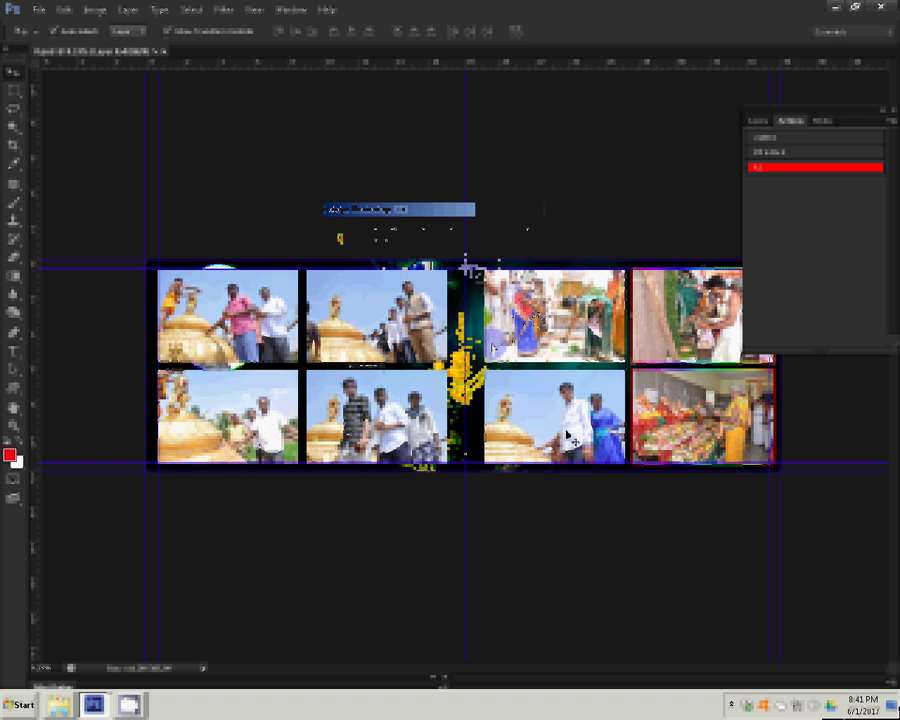
Paste the copied stroke border style onto three more photo layers
click(763, 120)
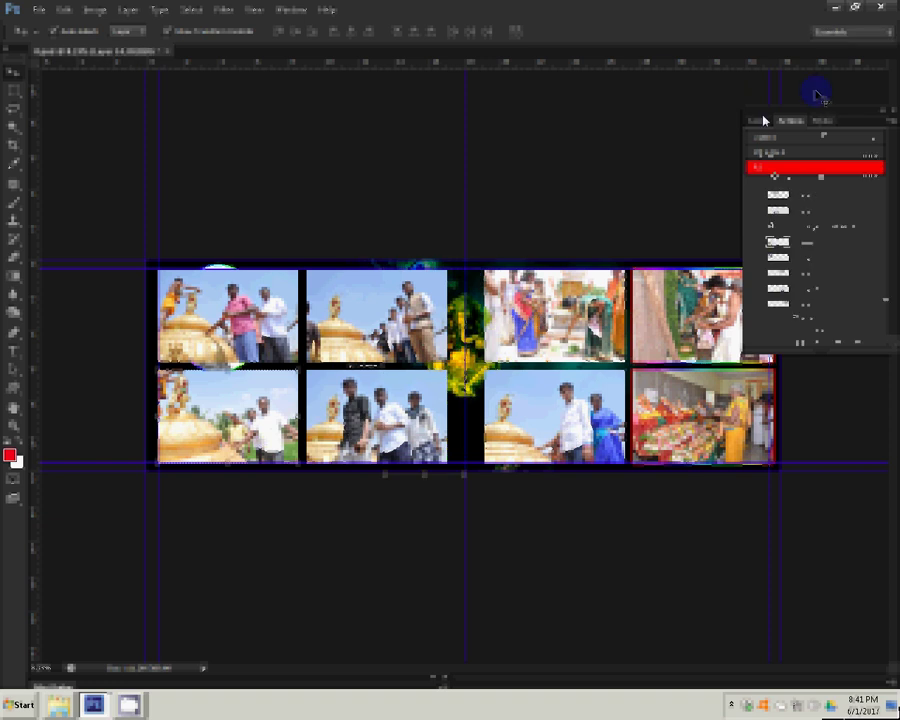
click(855, 277)
right_click(855, 277)
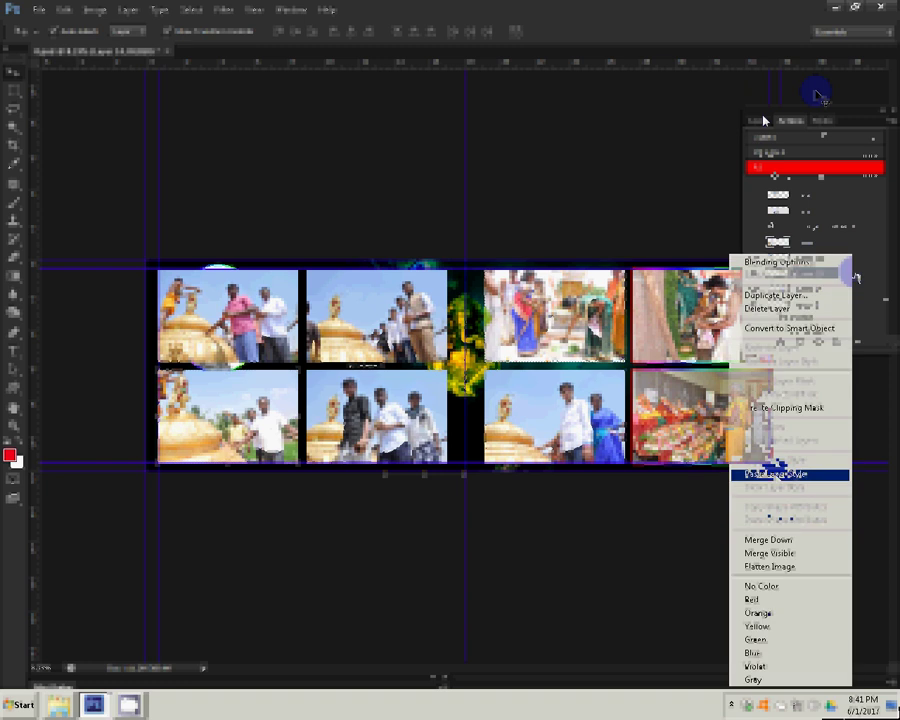
click(778, 473)
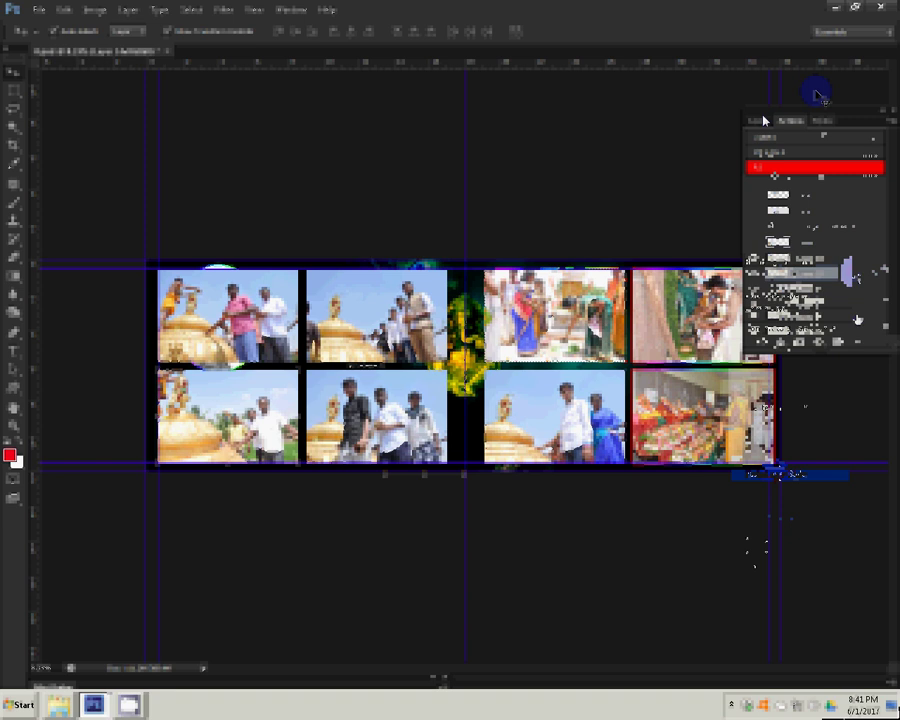
right_click(857, 319)
click(825, 480)
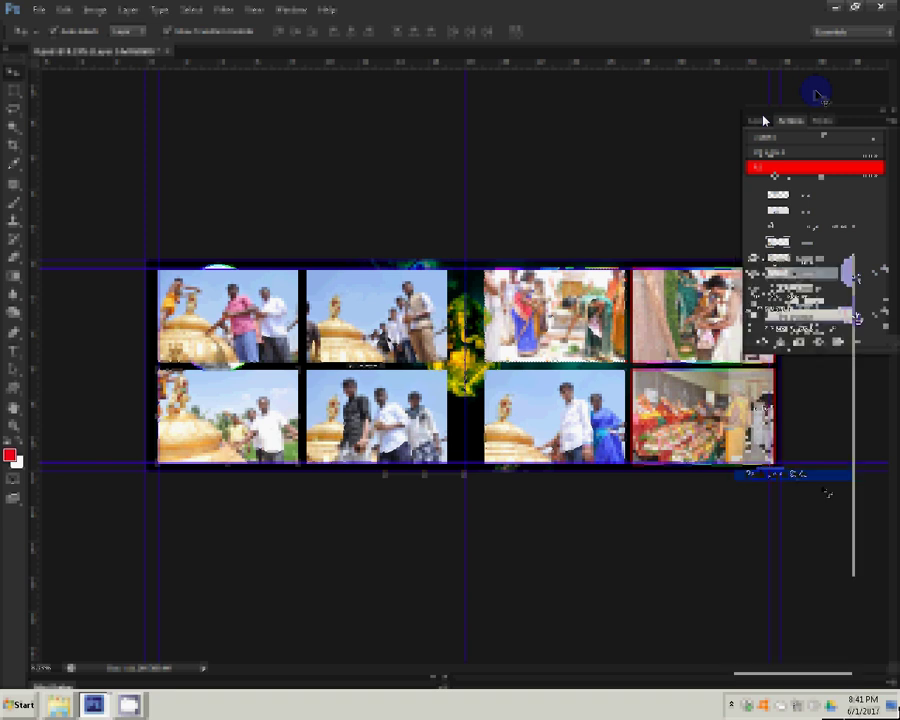
right_click(850, 201)
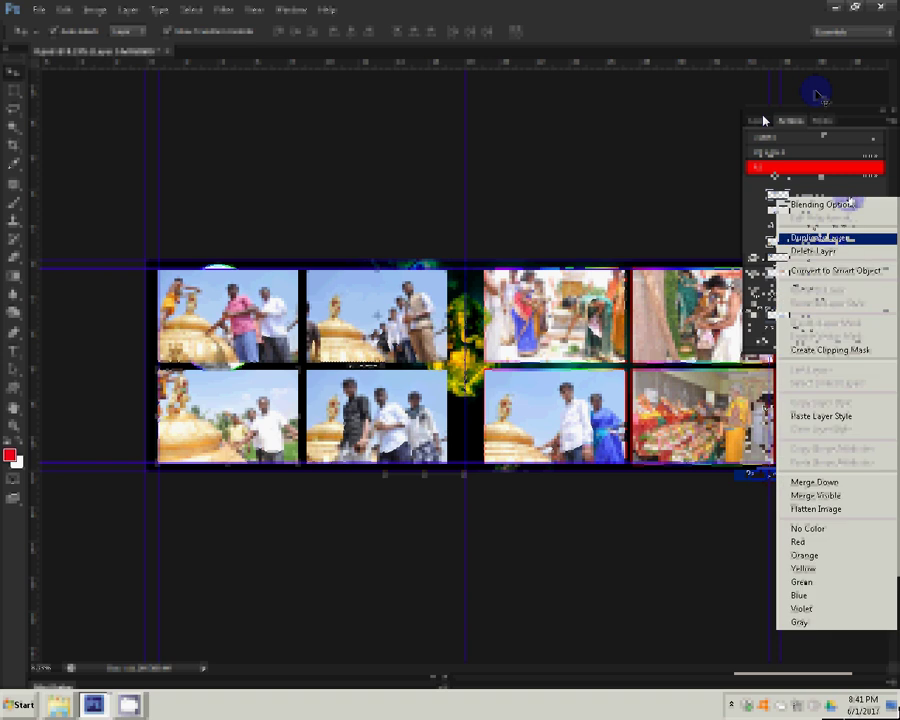
click(848, 408)
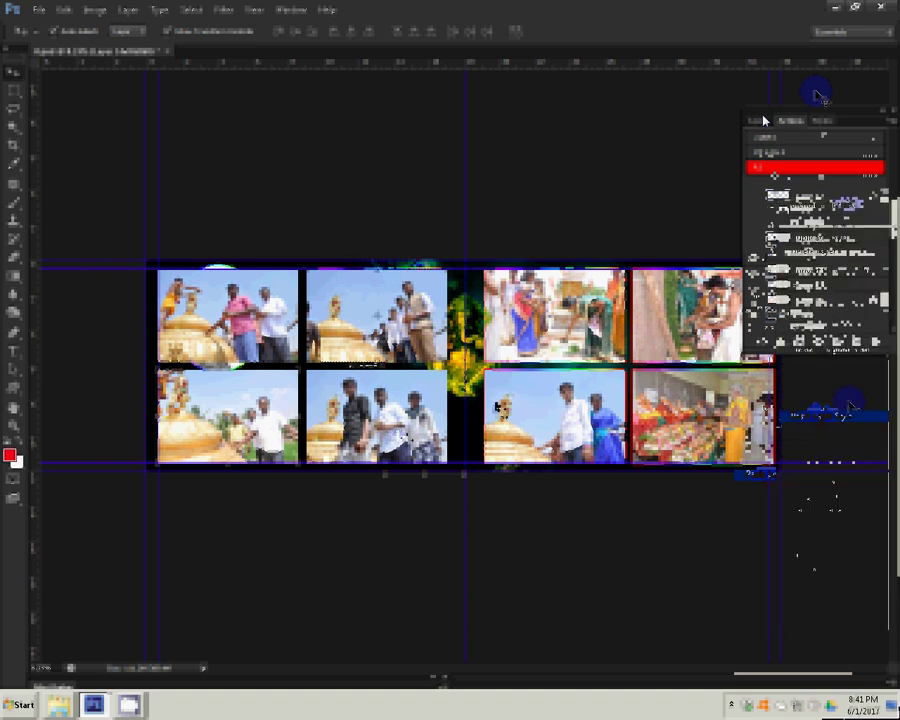
Paste the stroke border style onto the last three photo layers, including the rightmost photos
click(513, 401)
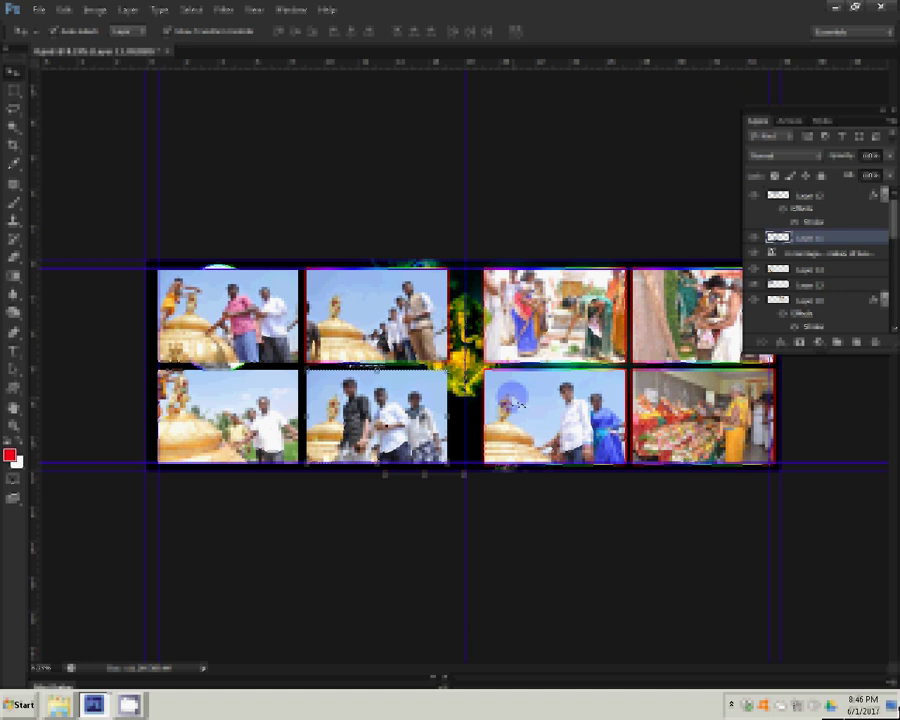
right_click(848, 244)
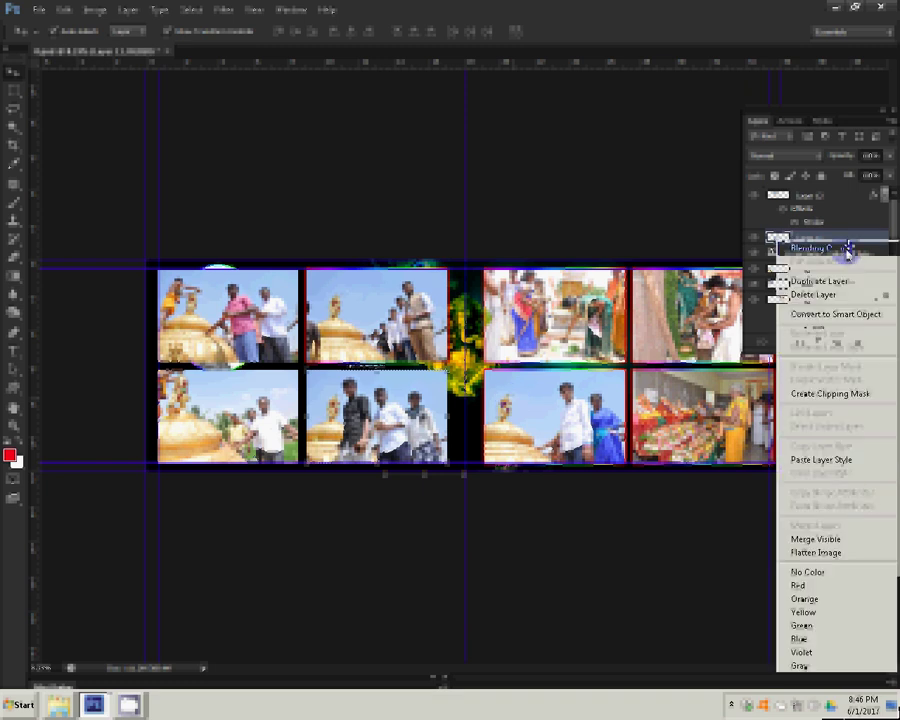
click(787, 459)
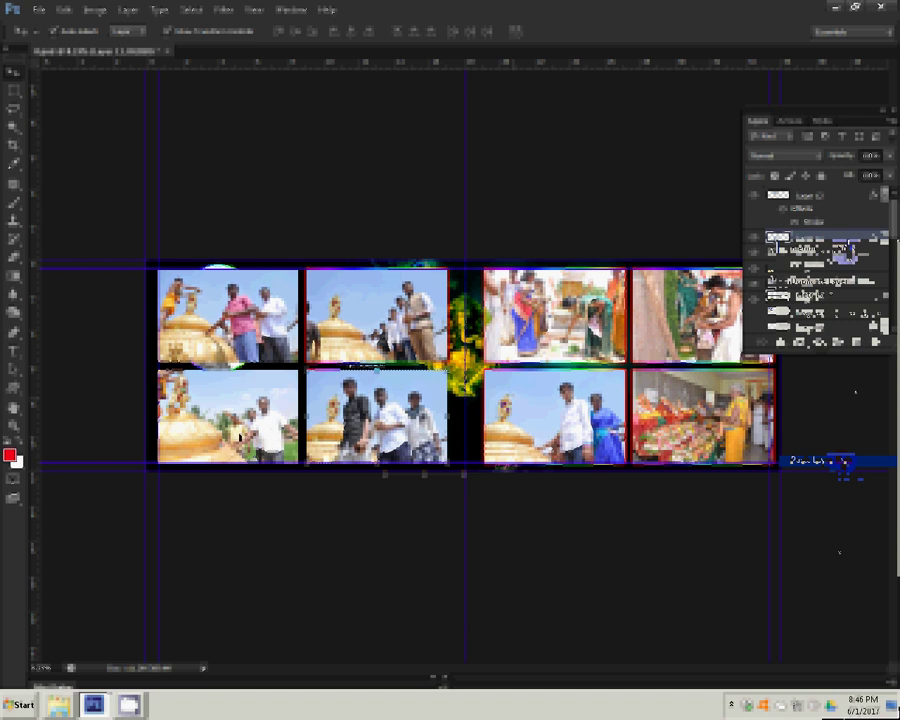
right_click(854, 303)
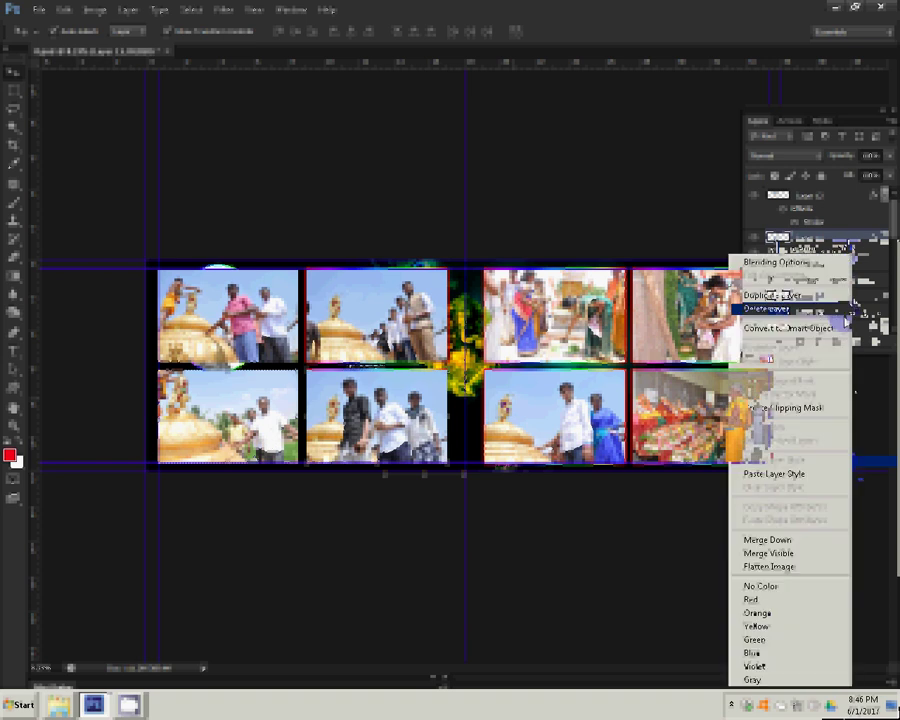
click(796, 474)
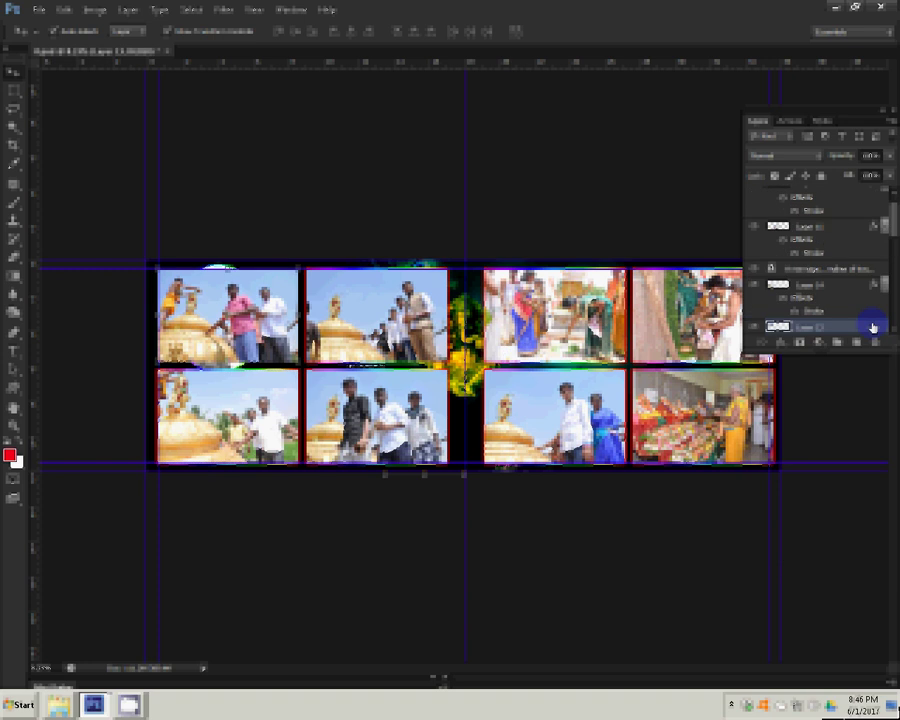
right_click(873, 327)
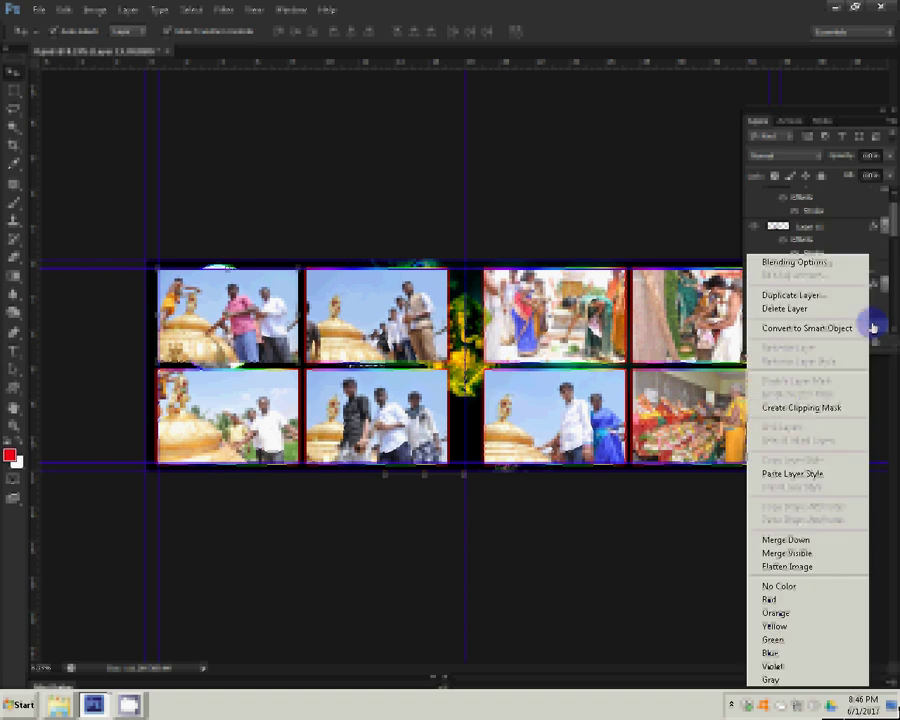
click(792, 475)
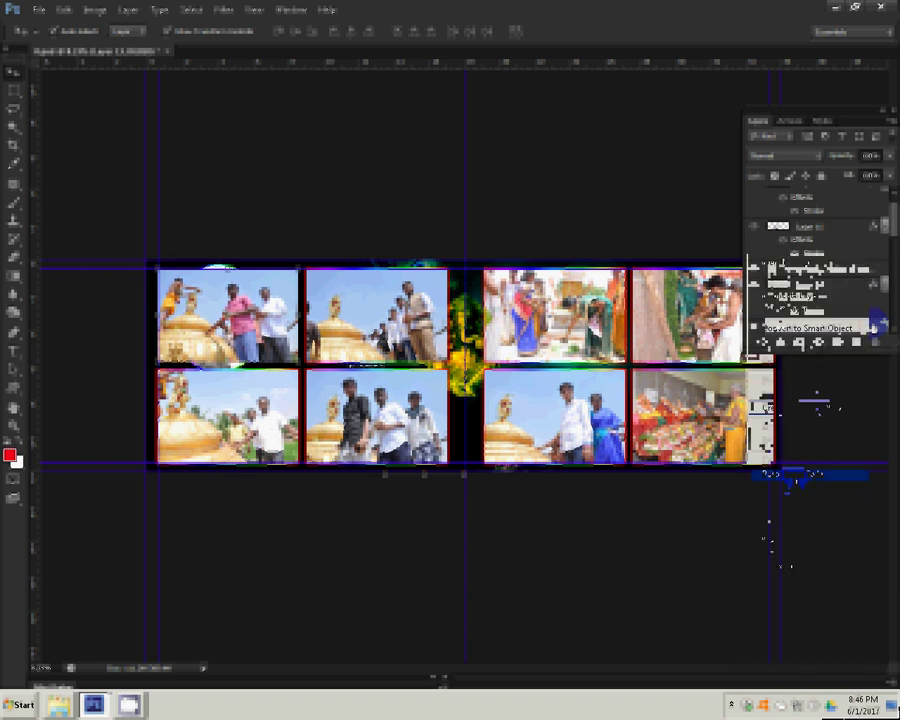
click(39, 10)
Start Save As and go to the user's personal folder on Local Disk (C:)
click(82, 180)
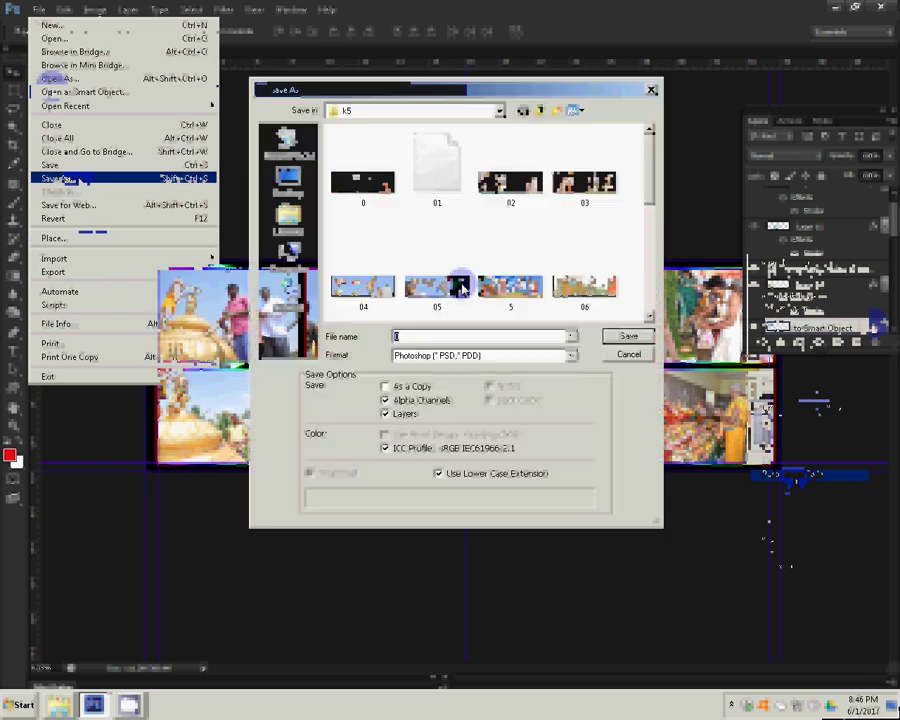
scroll(653, 292, down, 5)
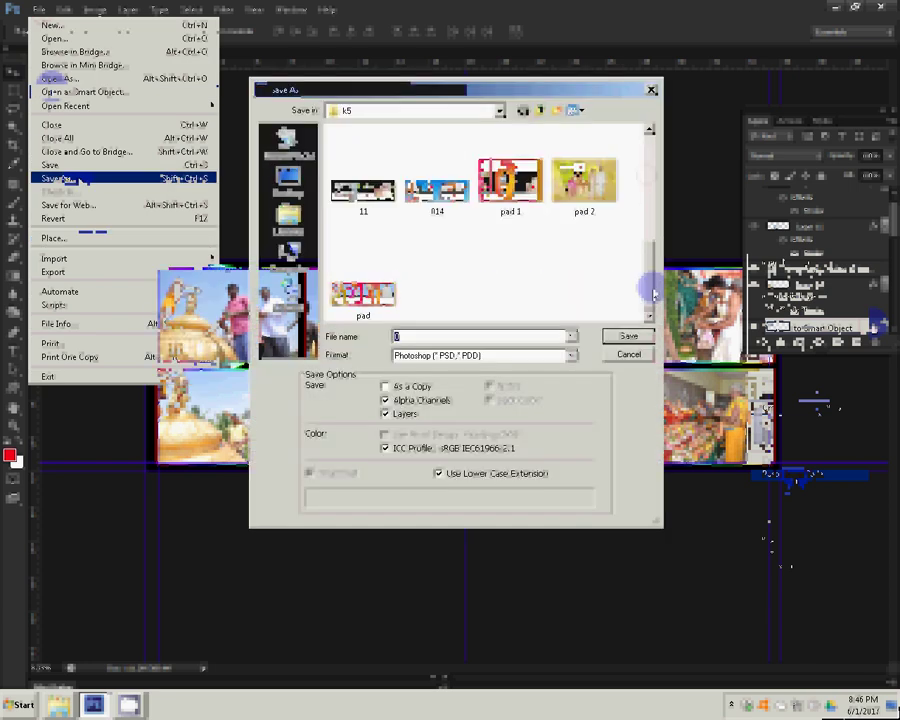
key(BackSpace)
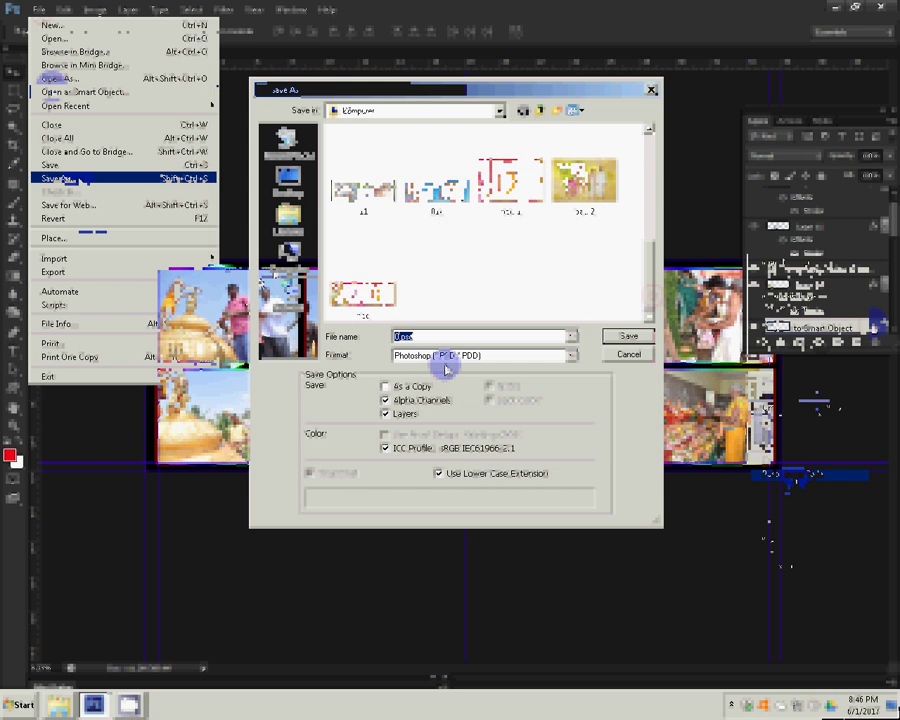
key(Return)
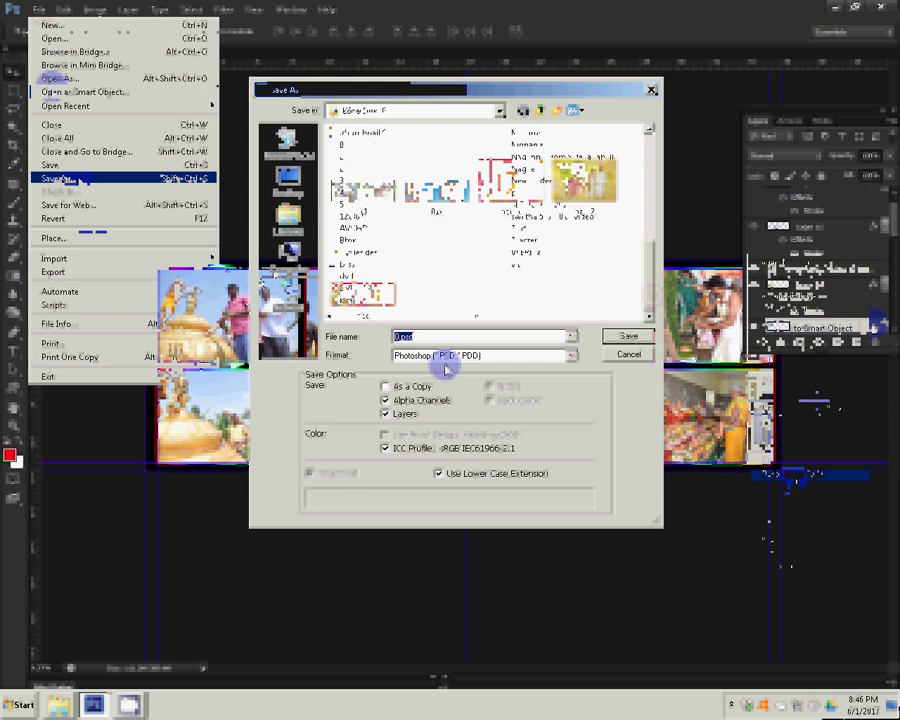
double_click(528, 145)
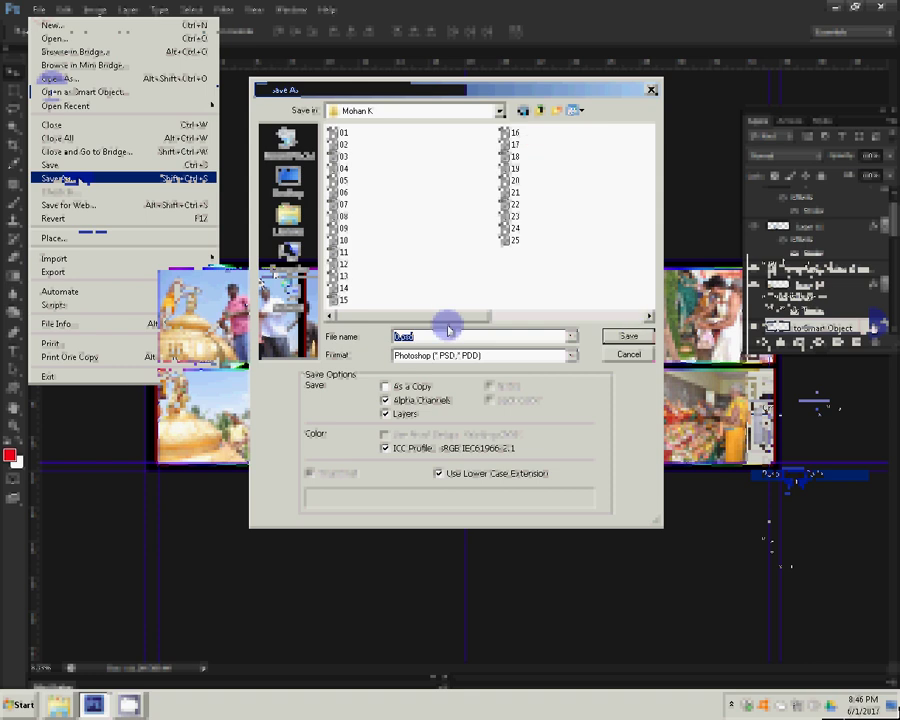
Name the file 26 and save the spread in Photoshop PSD format
text(25)
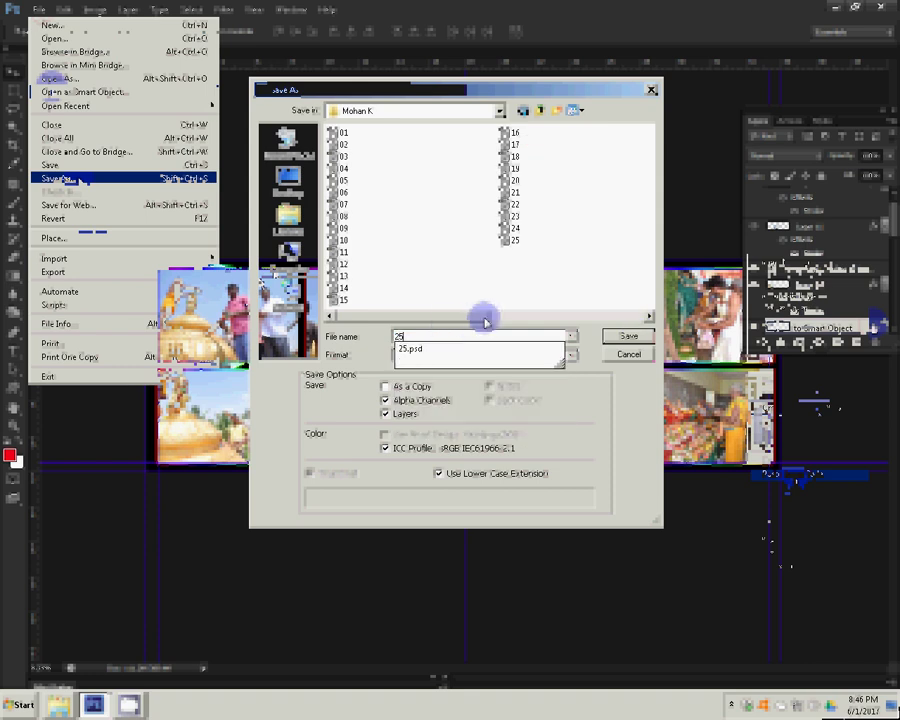
click(450, 331)
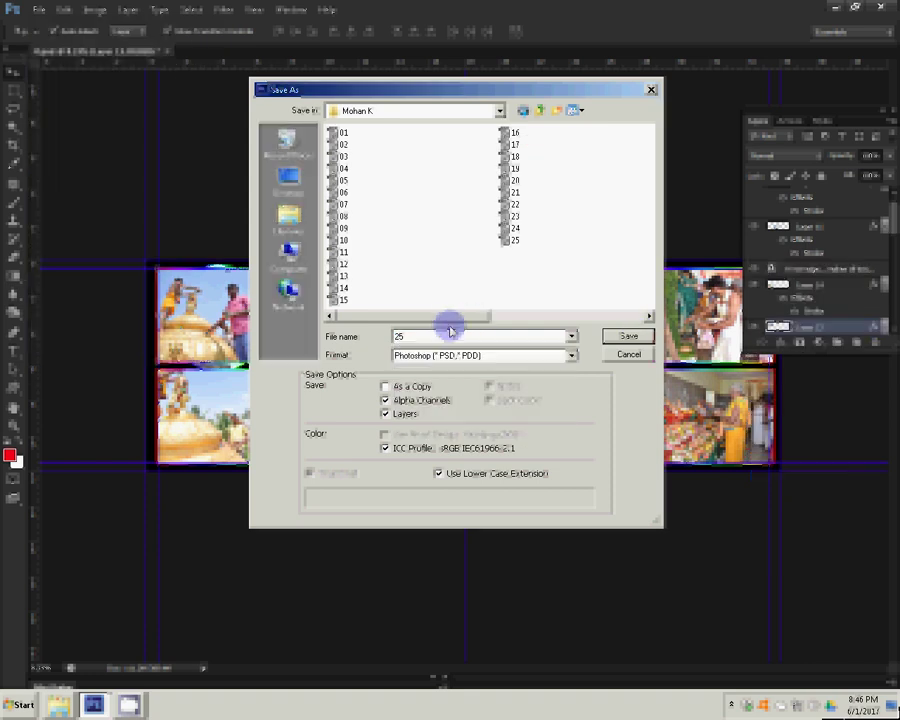
key(BackSpace)
text(6)
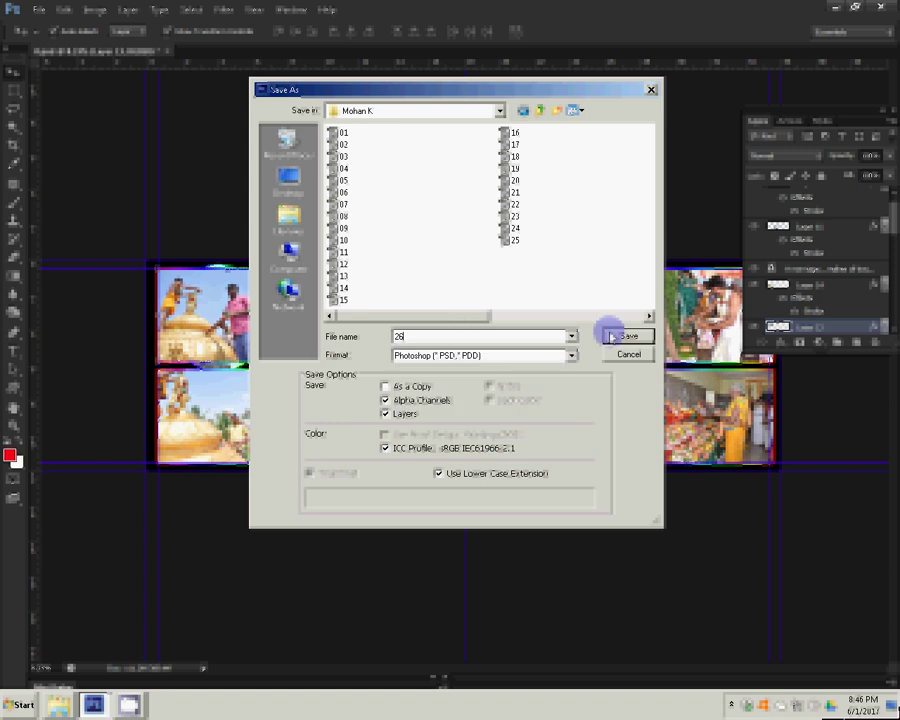
click(610, 336)
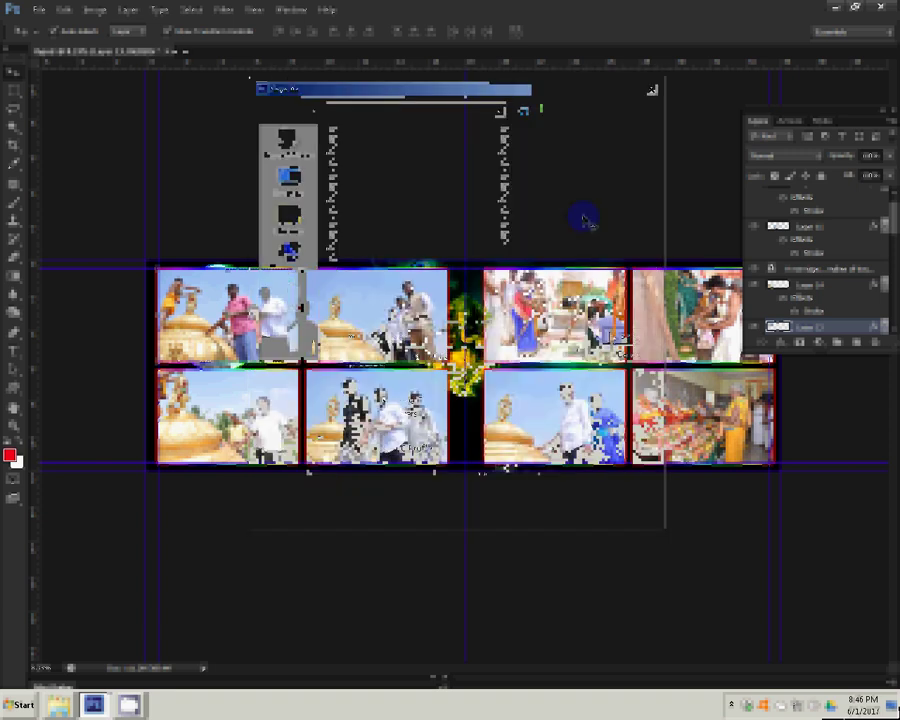